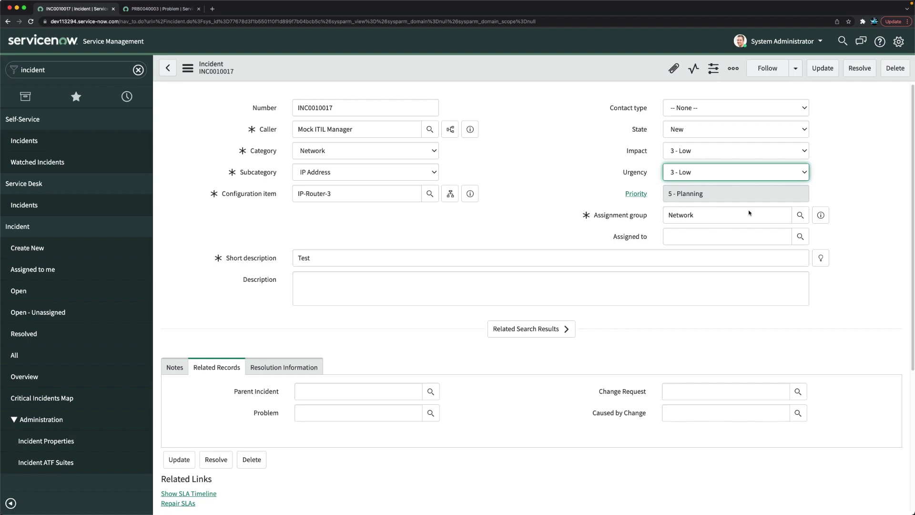
Open the Priority field's dictionary entry via Configure Dictionary and review its default 4 and 14 choices.
right_click(648, 193)
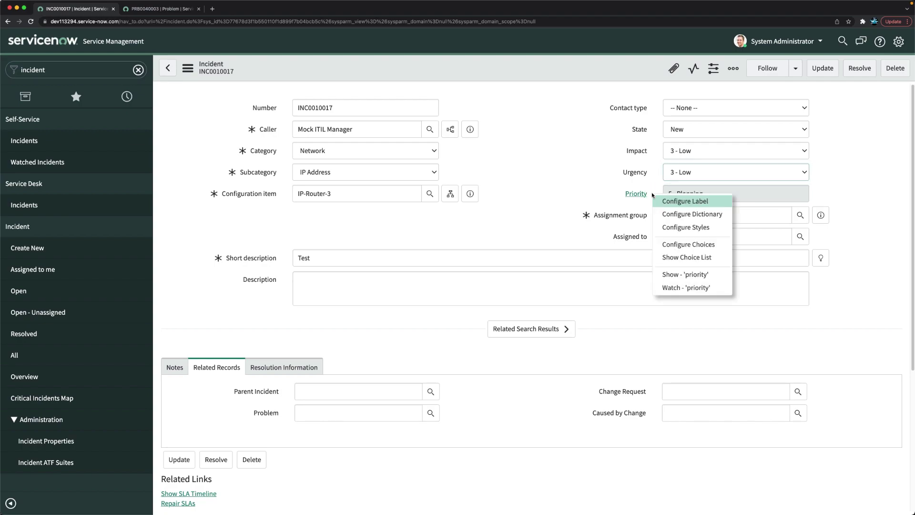
click(700, 215)
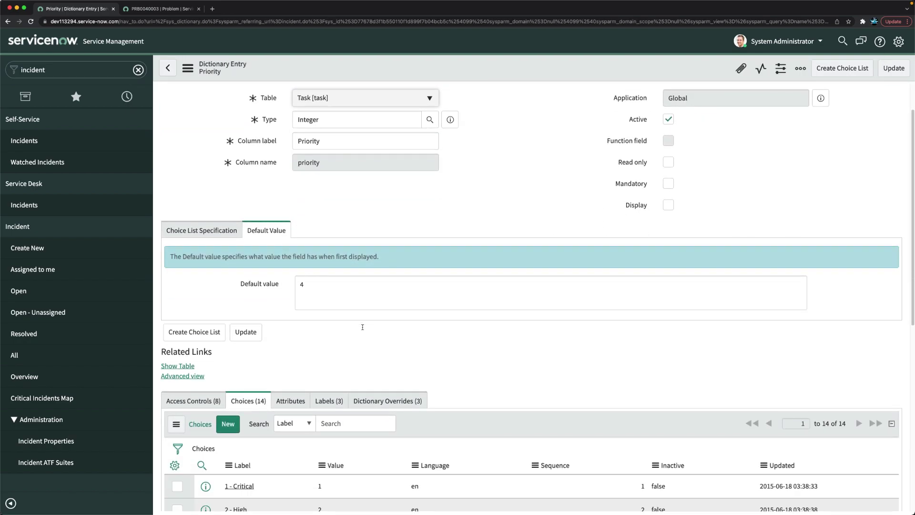
scroll(362, 327, down, 10)
scroll(364, 329, up, 10)
scroll(364, 328, down, 2)
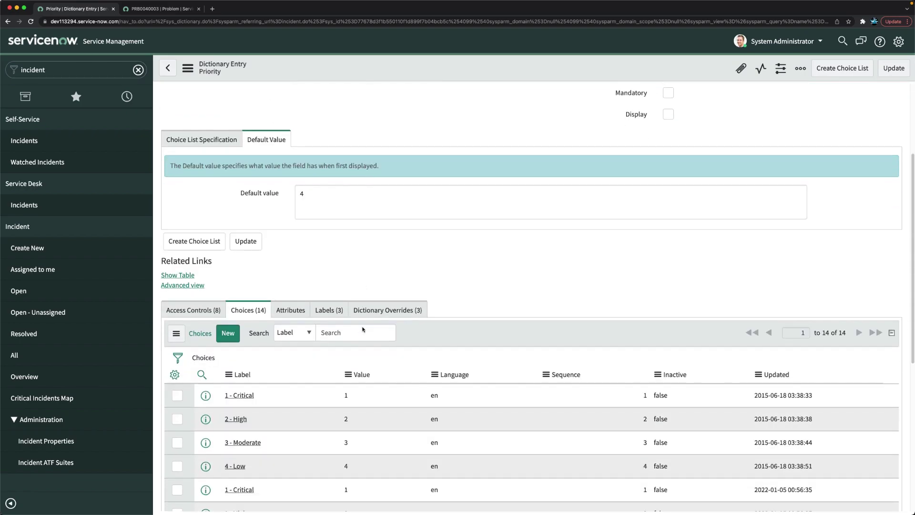
scroll(293, 361, down, 1)
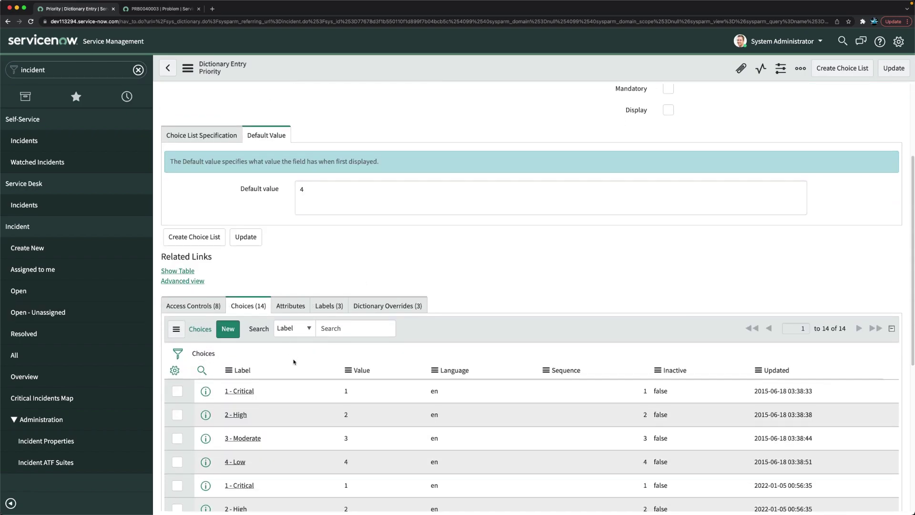
scroll(293, 362, down, 5)
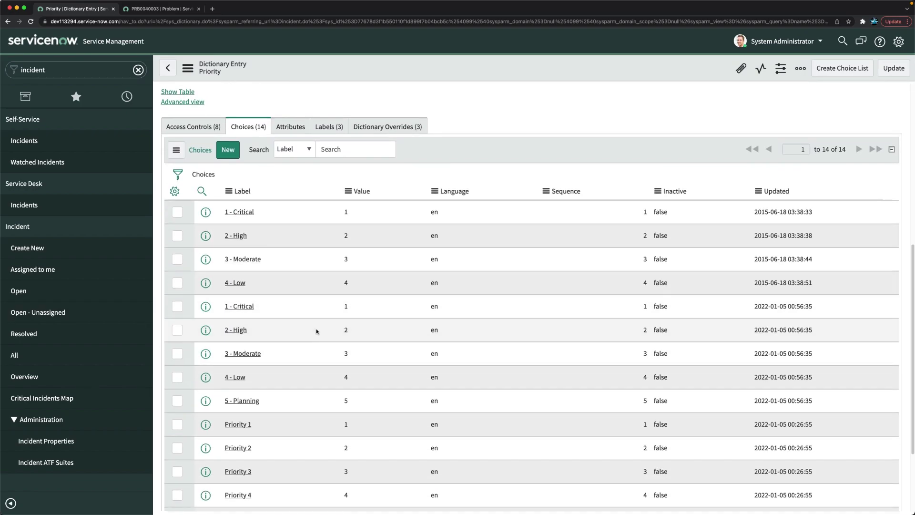
scroll(293, 365, down, 1)
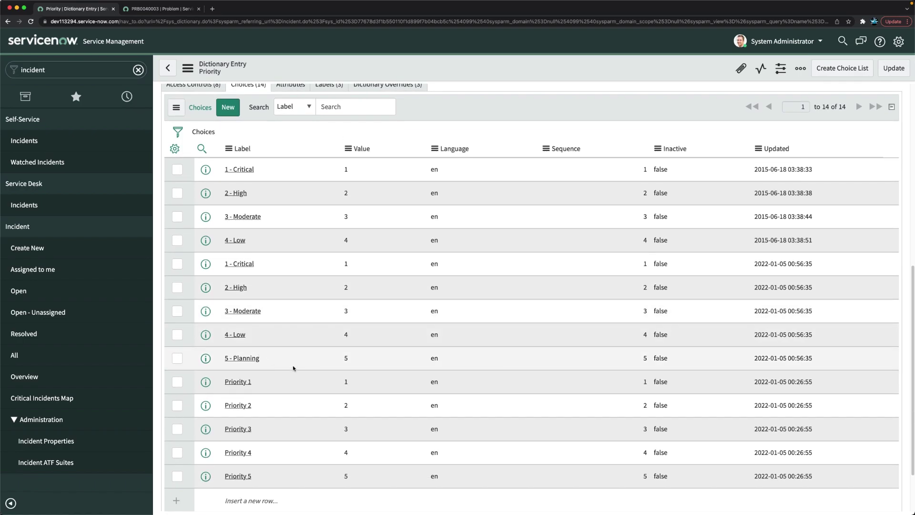
scroll(293, 365, down, 1)
scroll(266, 300, up, 5)
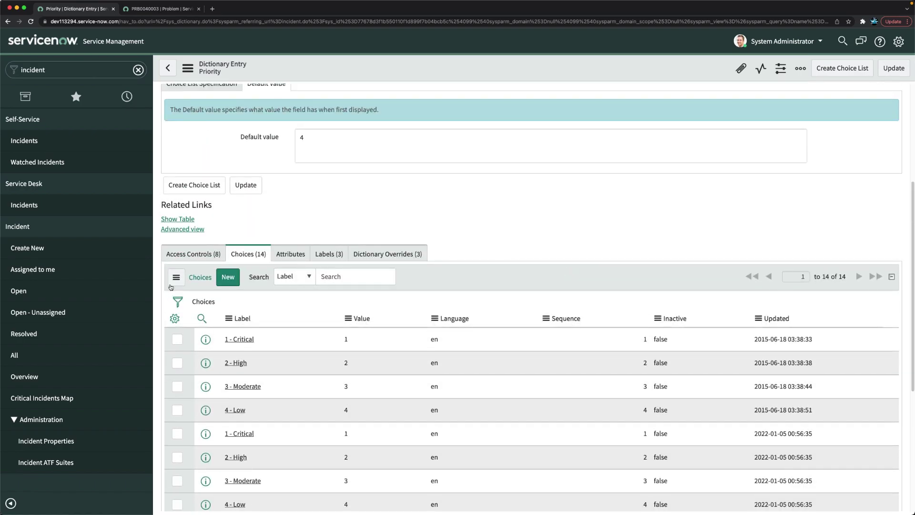
Add the Table column to the Priority choices list to see which table each choice belongs to.
click(175, 321)
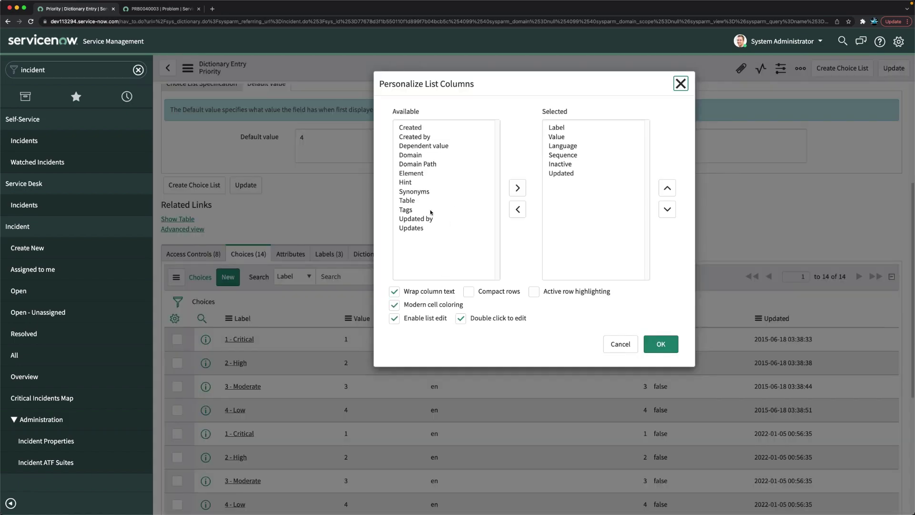
double_click(418, 201)
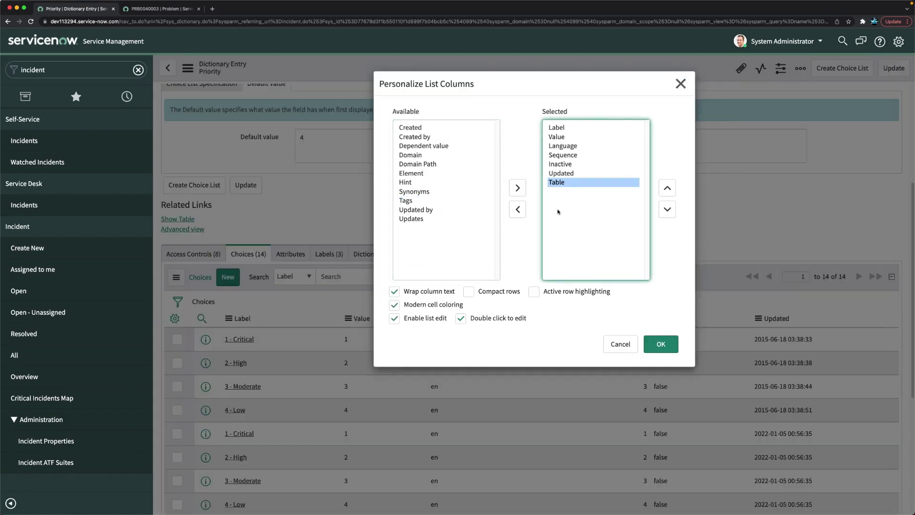
click(661, 344)
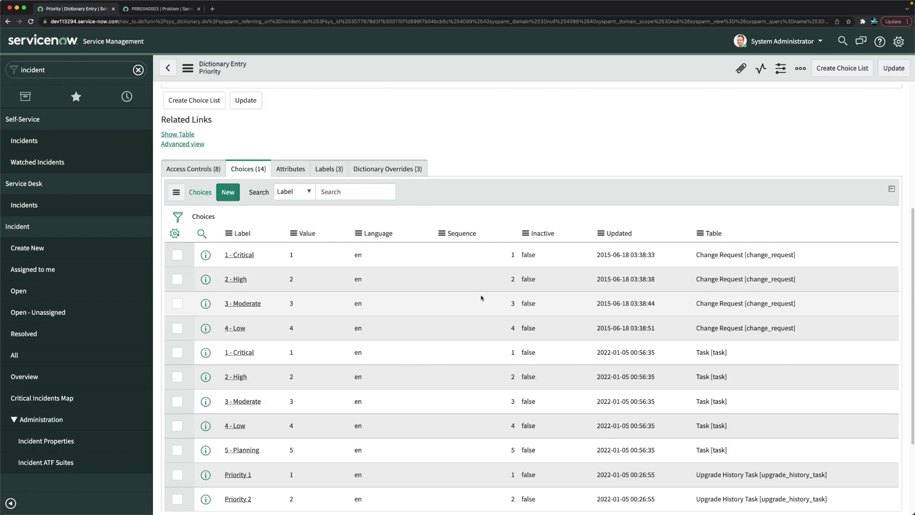
scroll(722, 269, down, 10)
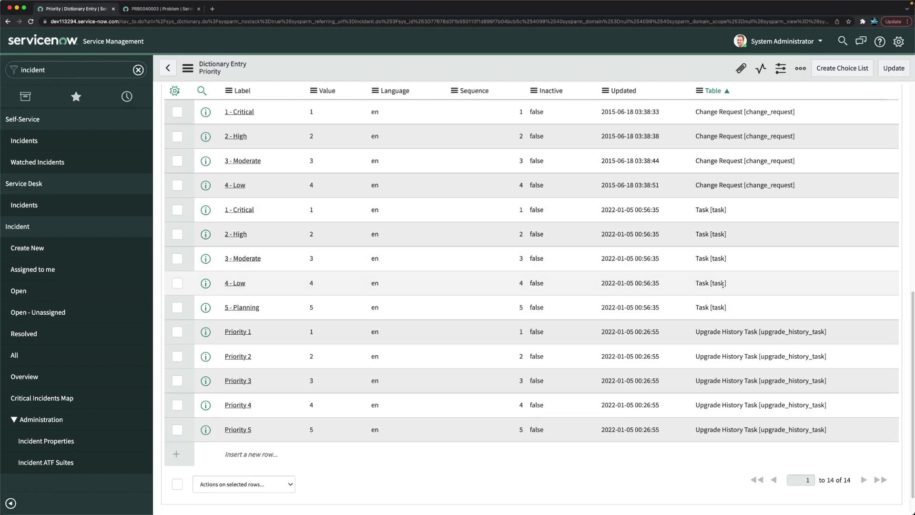
scroll(723, 285, up, 4)
scroll(723, 285, down, 1)
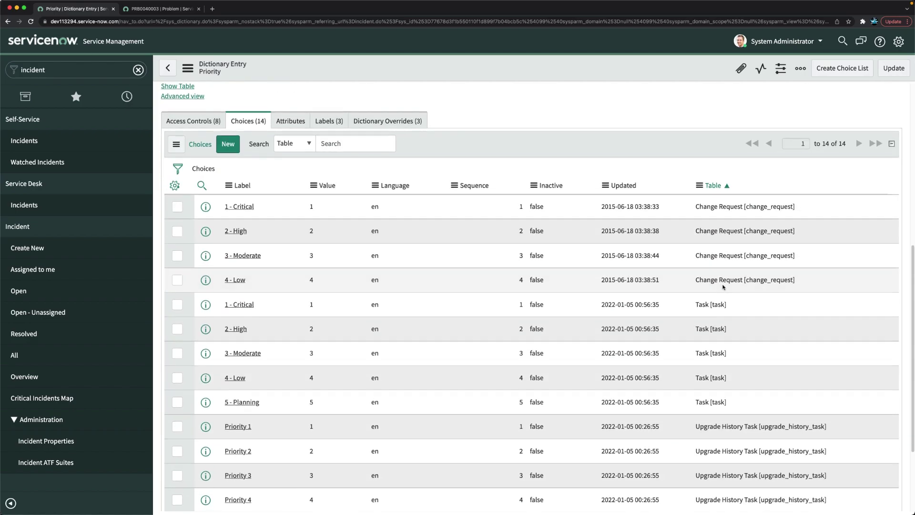
scroll(709, 305, down, 3)
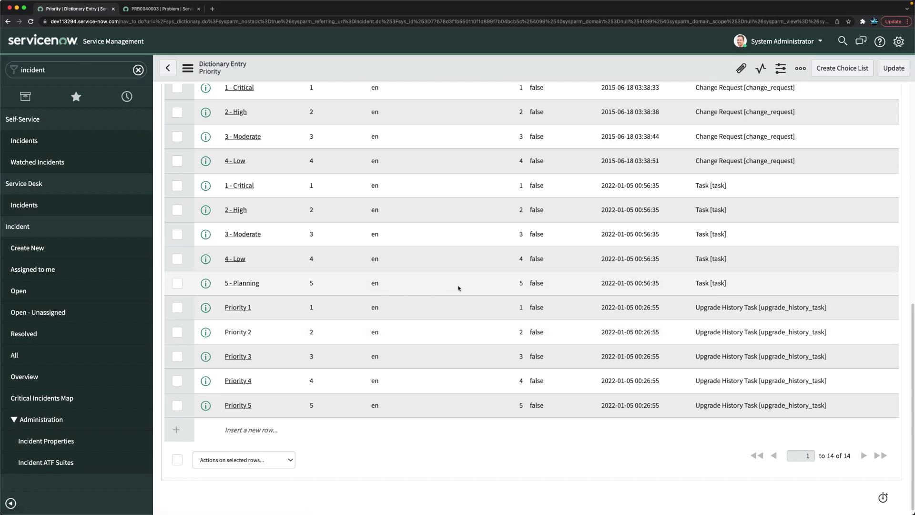
scroll(541, 286, up, 2)
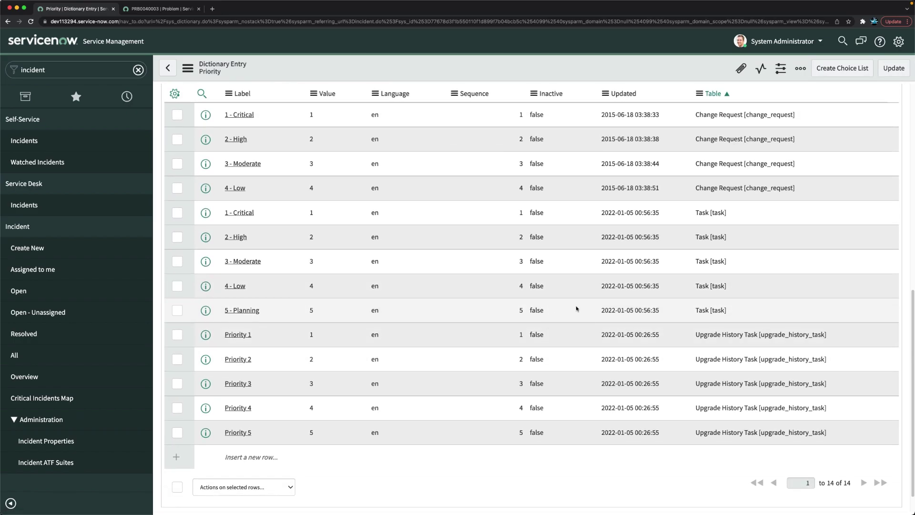
Begin editing the Inactive value of Task's 5 - Planning choice, then cancel without saving.
click(549, 312)
click(548, 312)
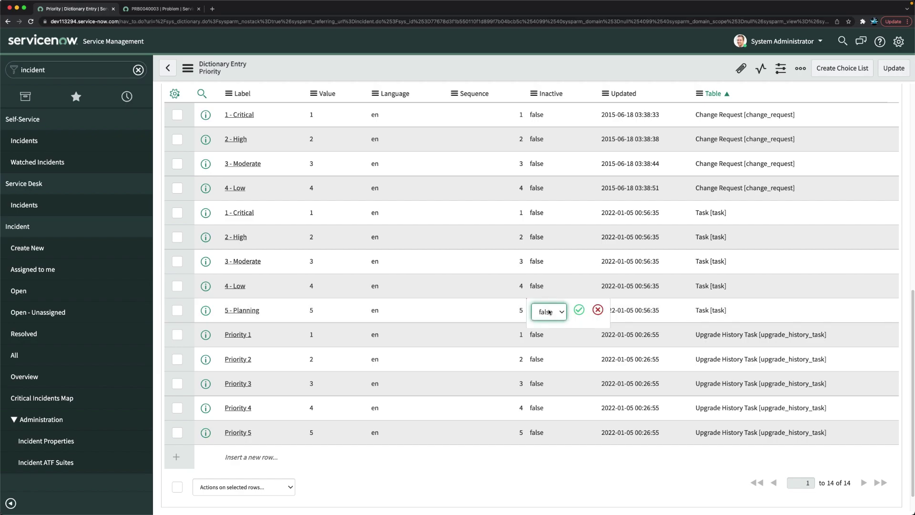
click(598, 310)
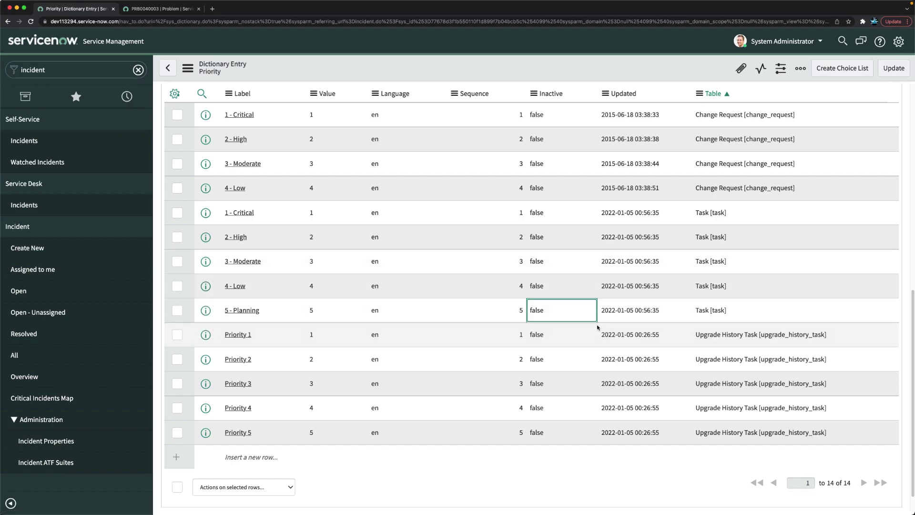
scroll(453, 302, up, 5)
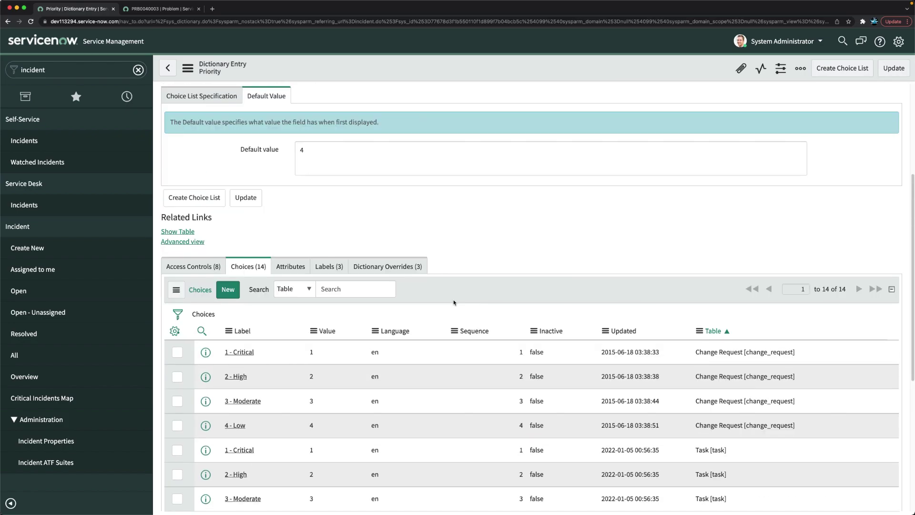
Open the incident priority override, confirm its default value is 5, and return to the Priority entry.
click(375, 267)
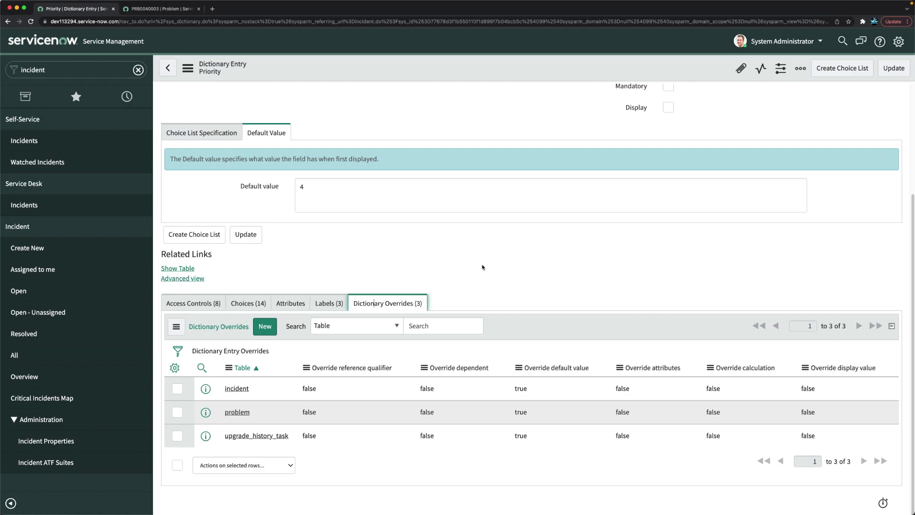
click(206, 388)
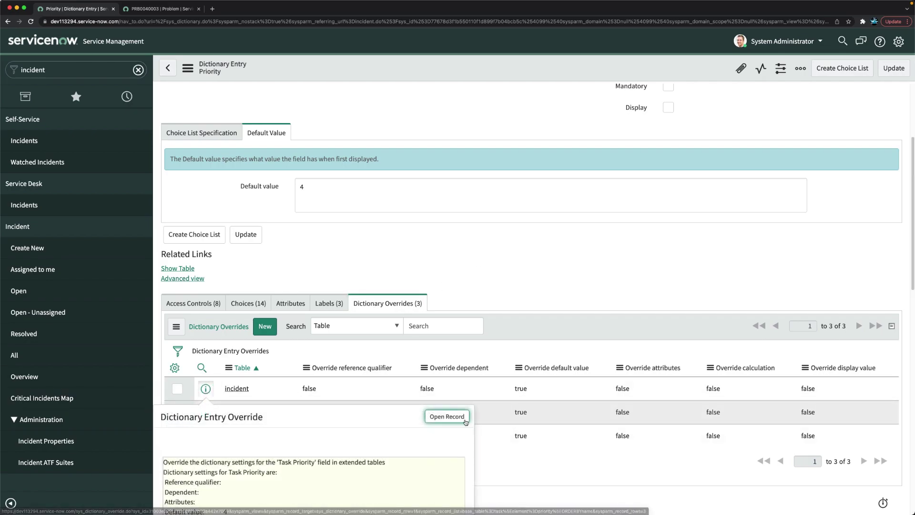
click(446, 417)
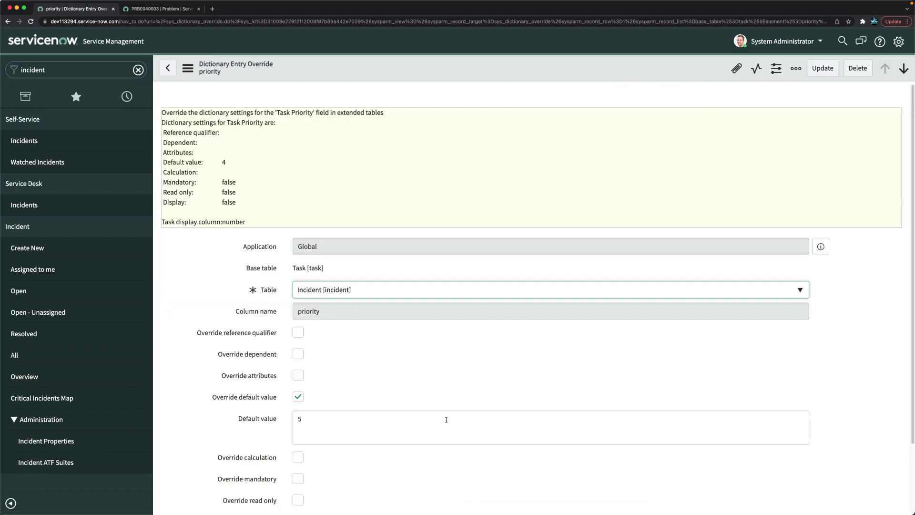
scroll(212, 321, down, 3)
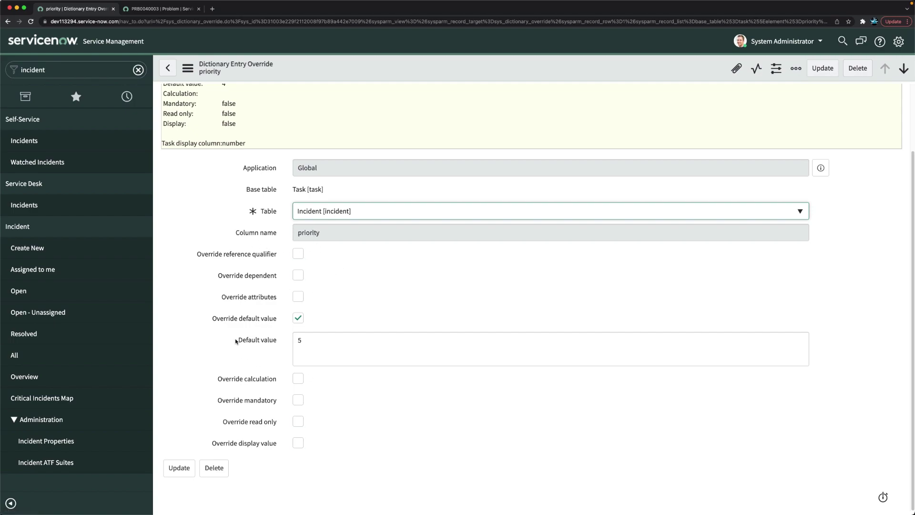
drag(236, 342, 288, 341)
click(310, 338)
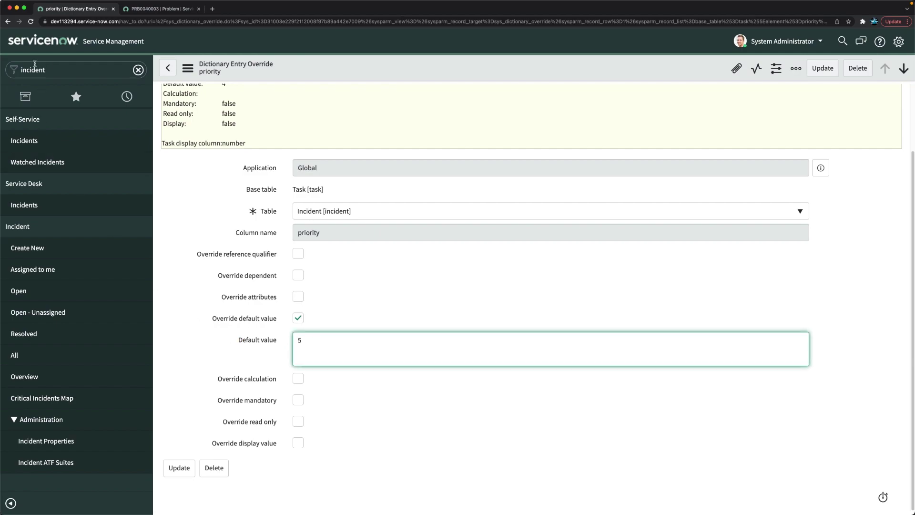
click(7, 22)
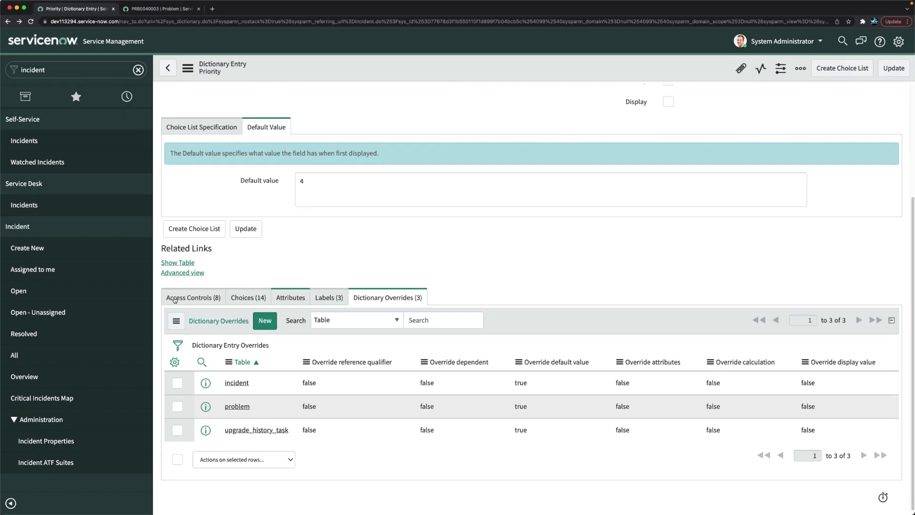
Set Inactive to true on the Task table's 5 - Planning priority choice.
click(248, 297)
scroll(428, 369, down, 6)
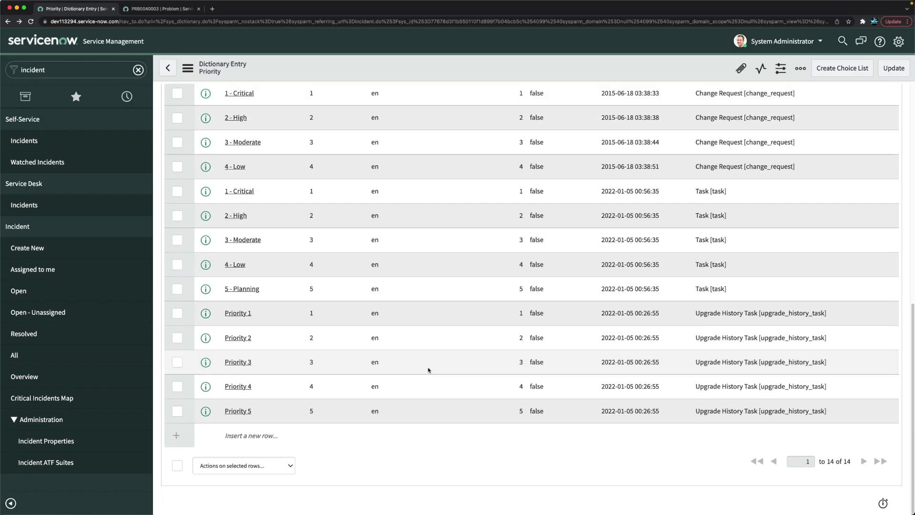
scroll(427, 370, up, 2)
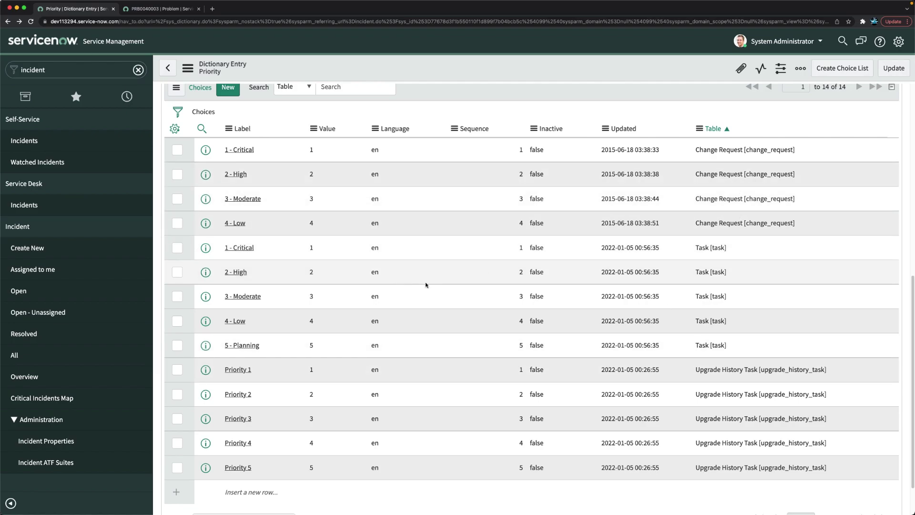
click(549, 348)
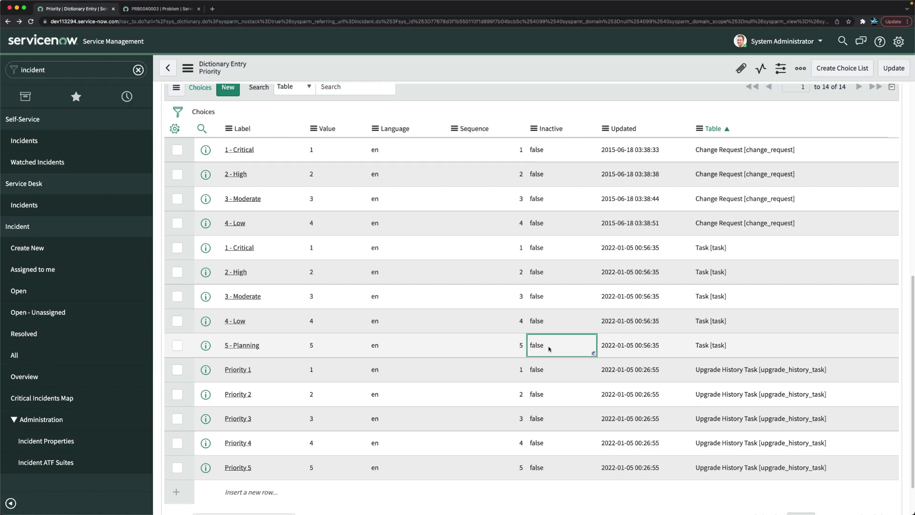
click(547, 347)
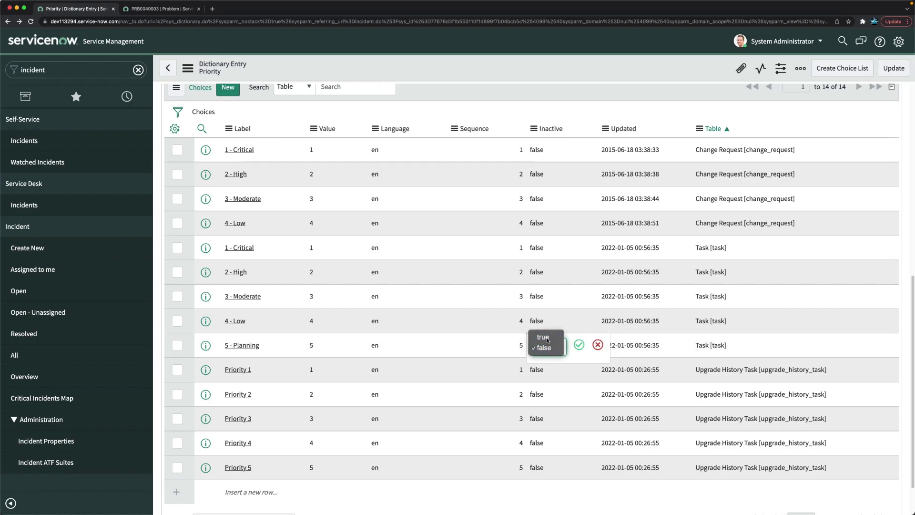
click(545, 349)
click(578, 345)
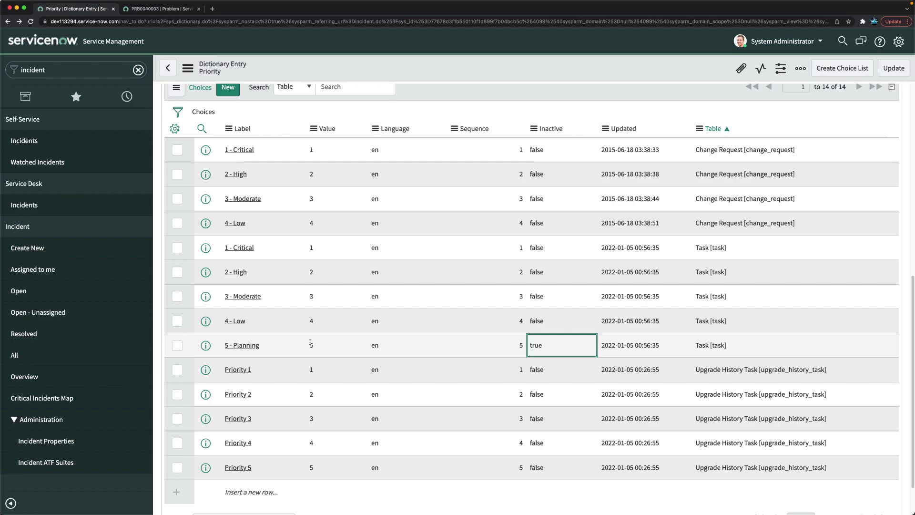
scroll(324, 345, down, 2)
scroll(324, 344, up, 10)
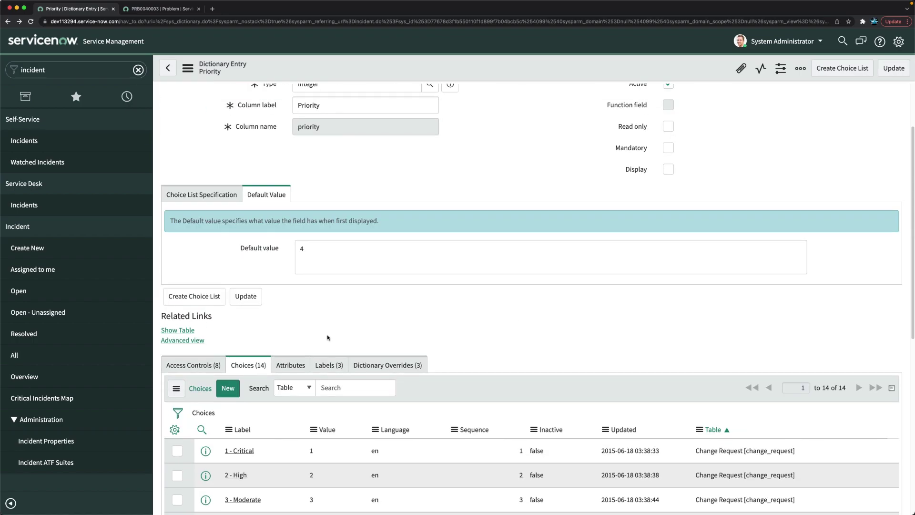
In the incident priority override, replace the default value 5 with 4.
scroll(412, 278, down, 2)
click(402, 298)
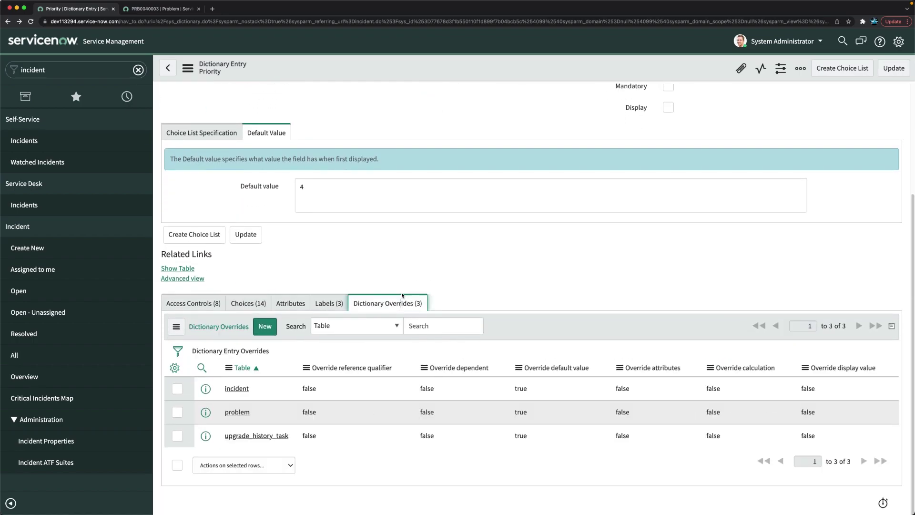
click(233, 390)
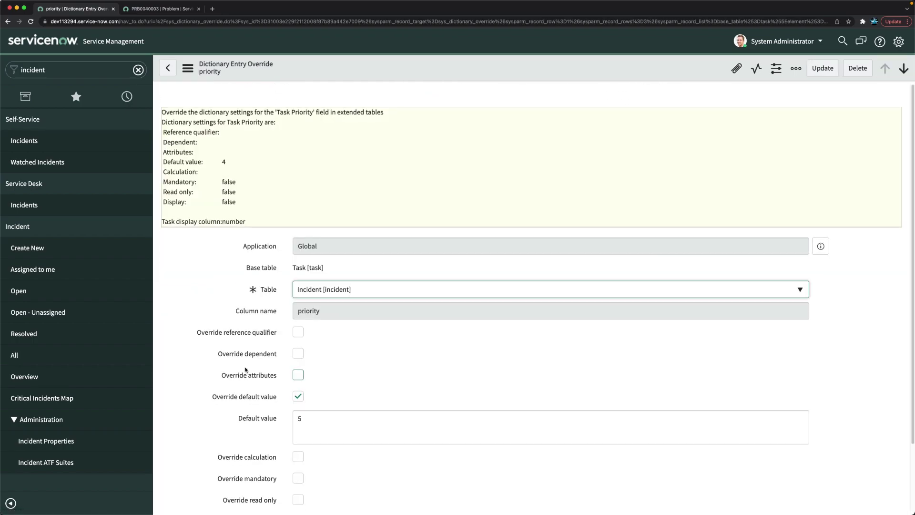
scroll(232, 391, down, 3)
double_click(304, 340)
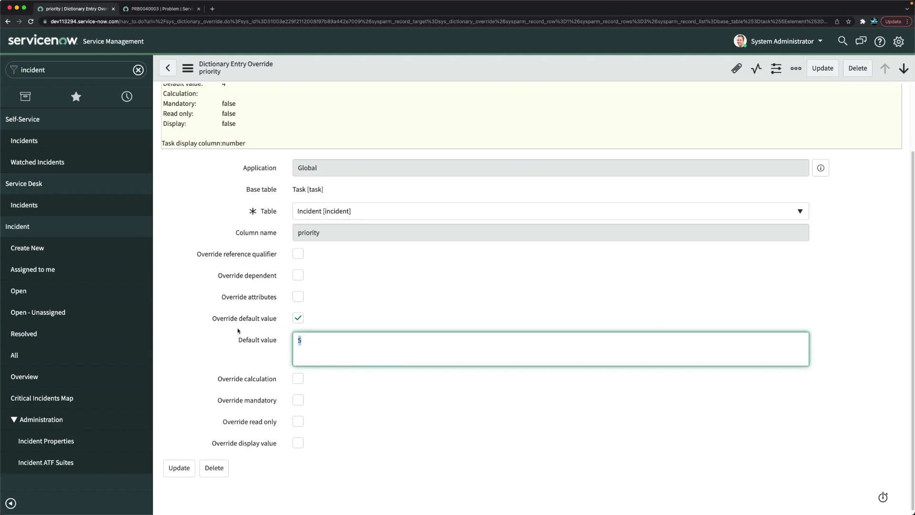
text(4)
click(423, 316)
scroll(423, 313, up, 3)
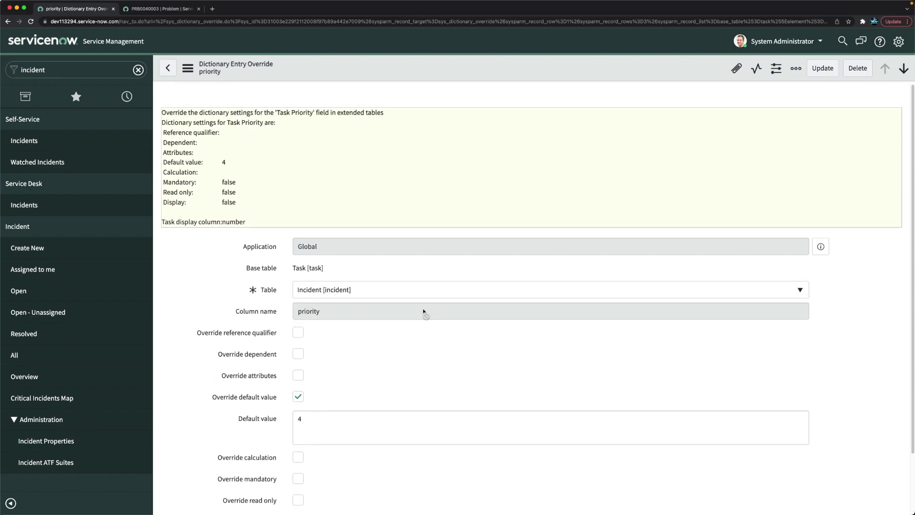
right_click(482, 73)
Save the incident priority override with its default value of 4.
click(504, 82)
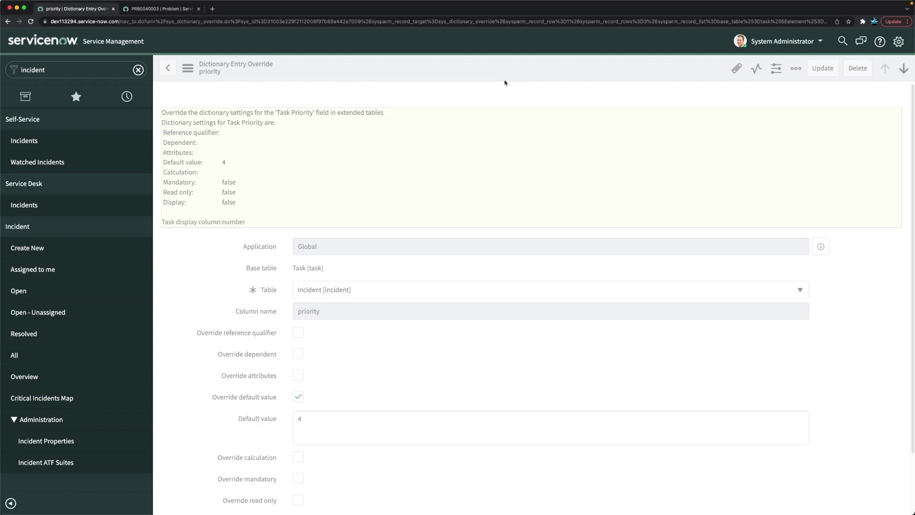